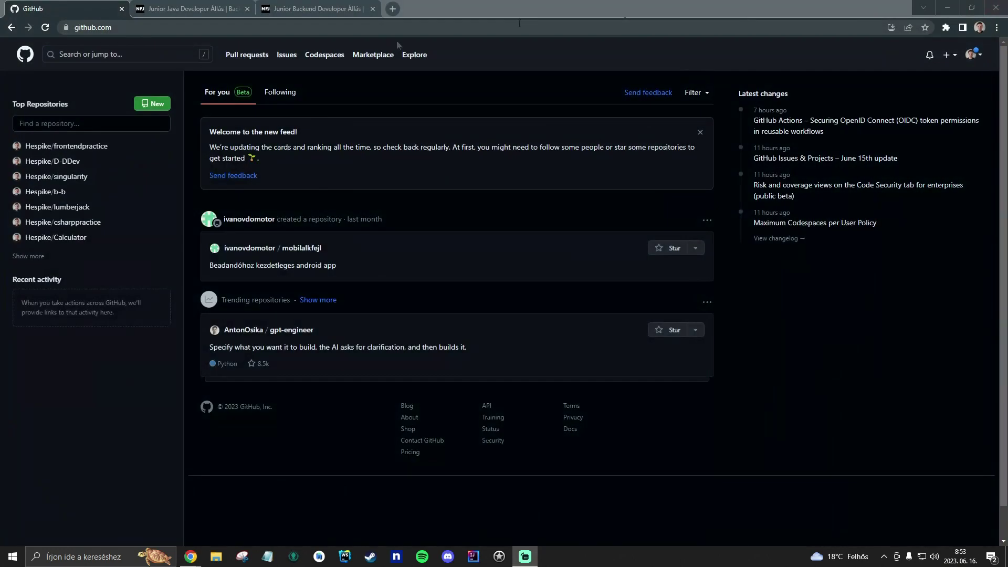
# Review the requirements in the Junior Java Developer job posting and highlight the Git skill tag.
pyautogui.click(231, 10)
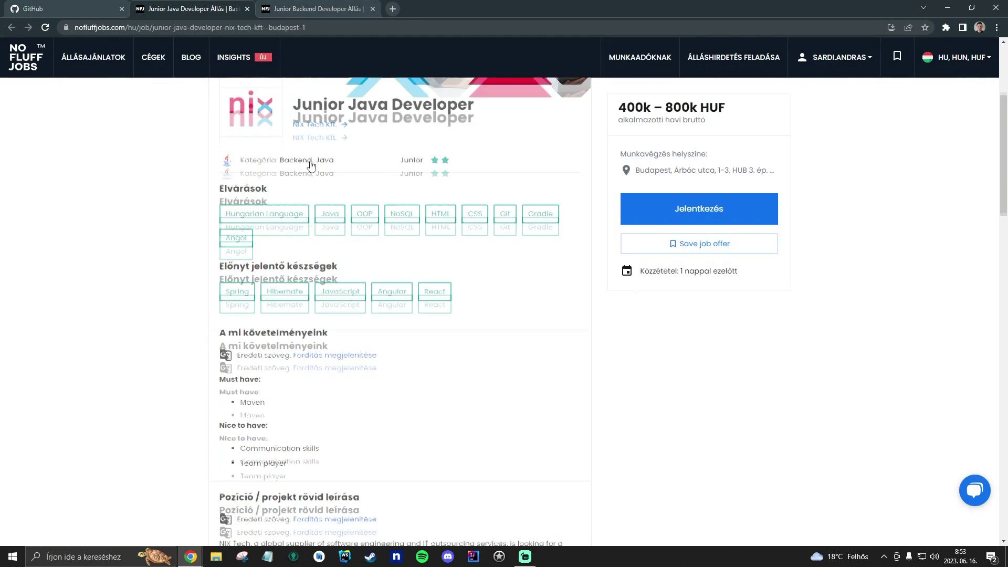
pyautogui.scroll(3, 311, 165)
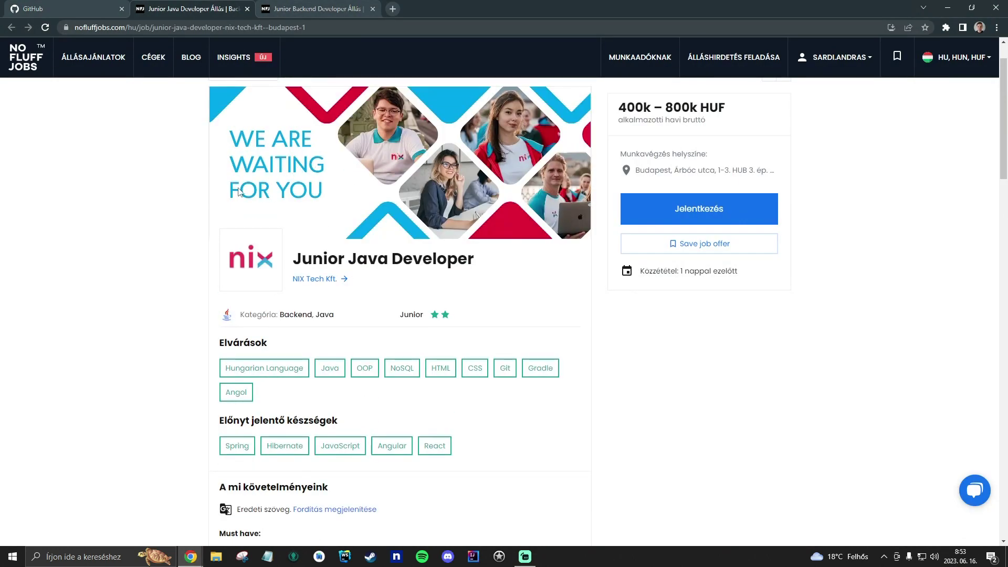
pyautogui.scroll(1, 238, 191)
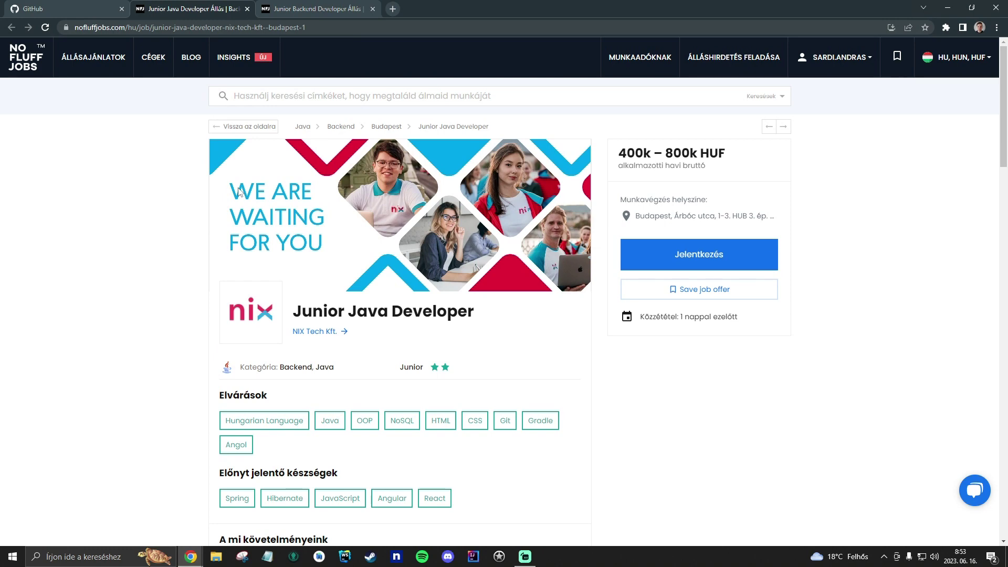
pyautogui.scroll(-2, 239, 191)
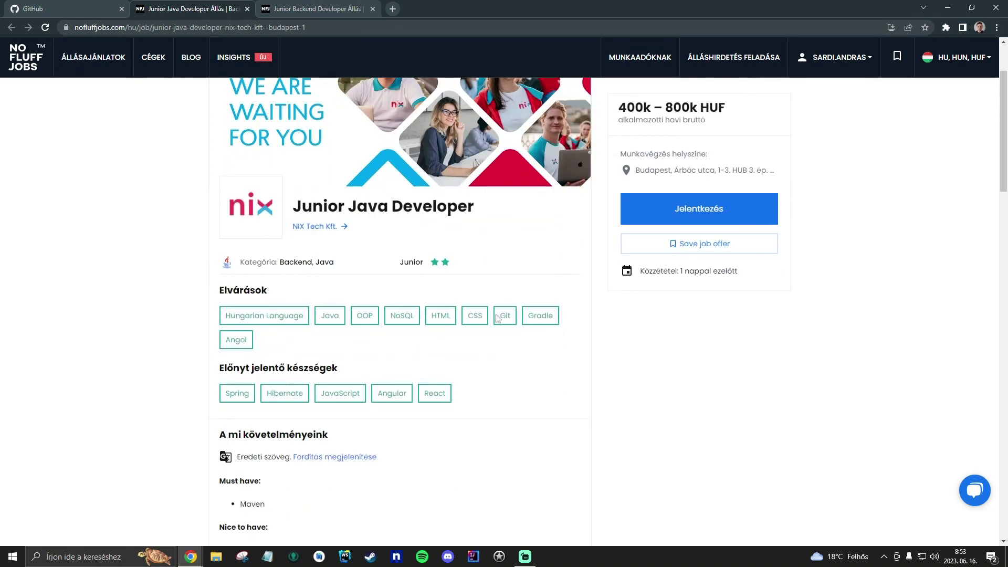
pyautogui.doubleClick(505, 316)
# Check the Junior Backend Developer posting's requirements and highlight its Git skill tag.
pyautogui.hotkey('ctrl', 'Tab')
pyautogui.doubleClick(336, 289)
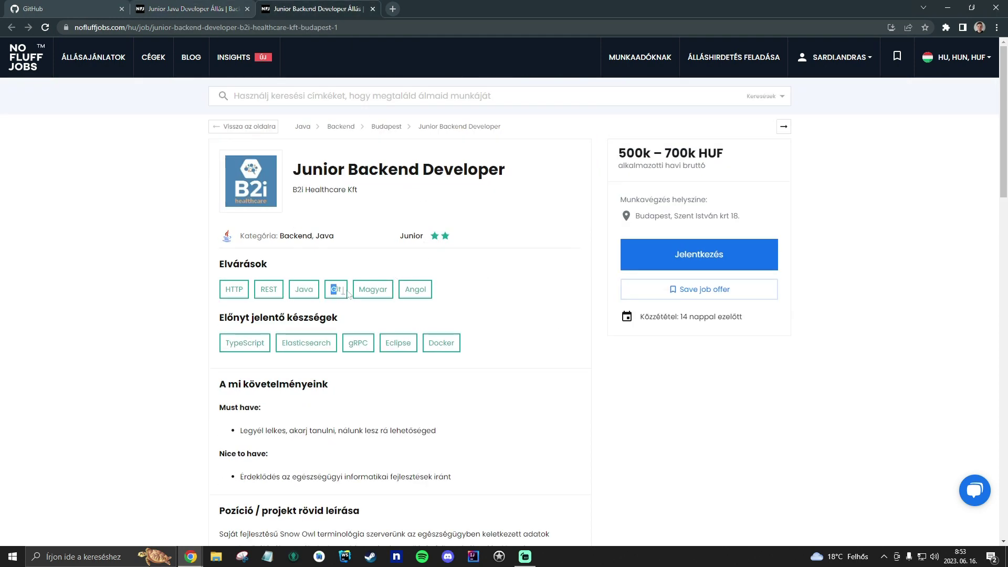
pyautogui.click(328, 297)
pyautogui.scroll(-1, 315, 330)
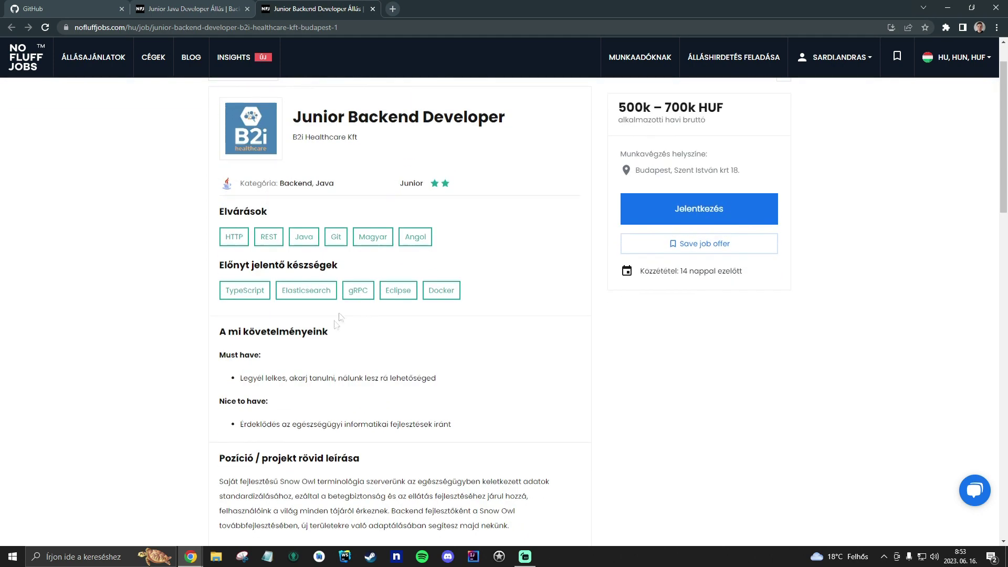
# Close both job postings and return to the GitHub home page.
pyautogui.click(247, 9)
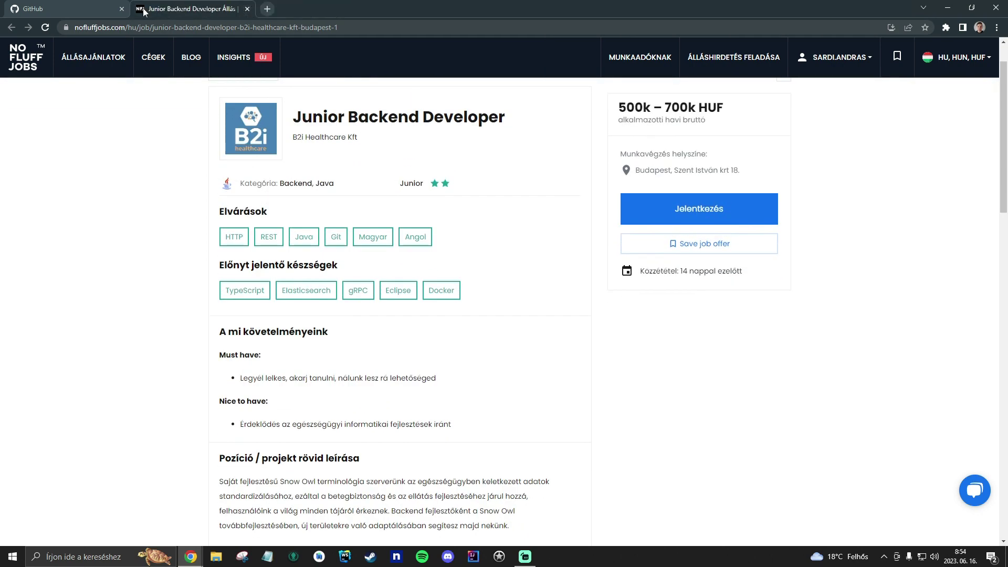
pyautogui.click(84, 7)
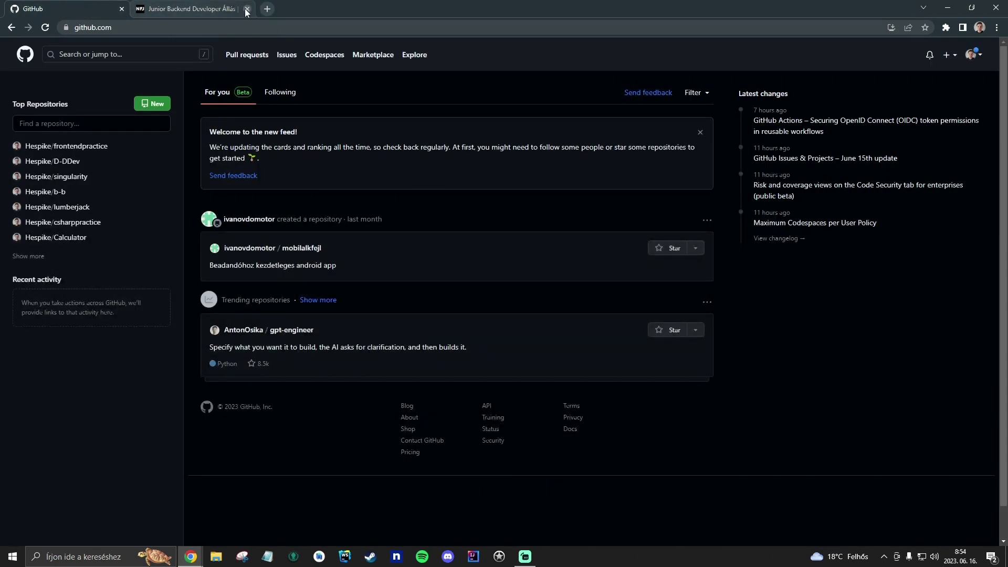
pyautogui.click(247, 10)
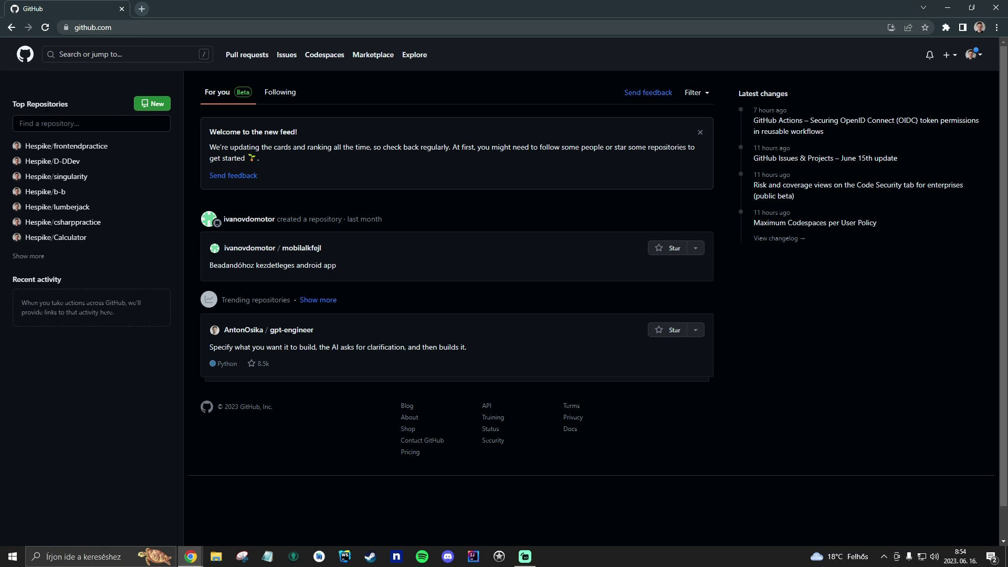
# Look over the Top Repositories list and preview the frontendpractice repository's details.
pyautogui.doubleClick(47, 104)
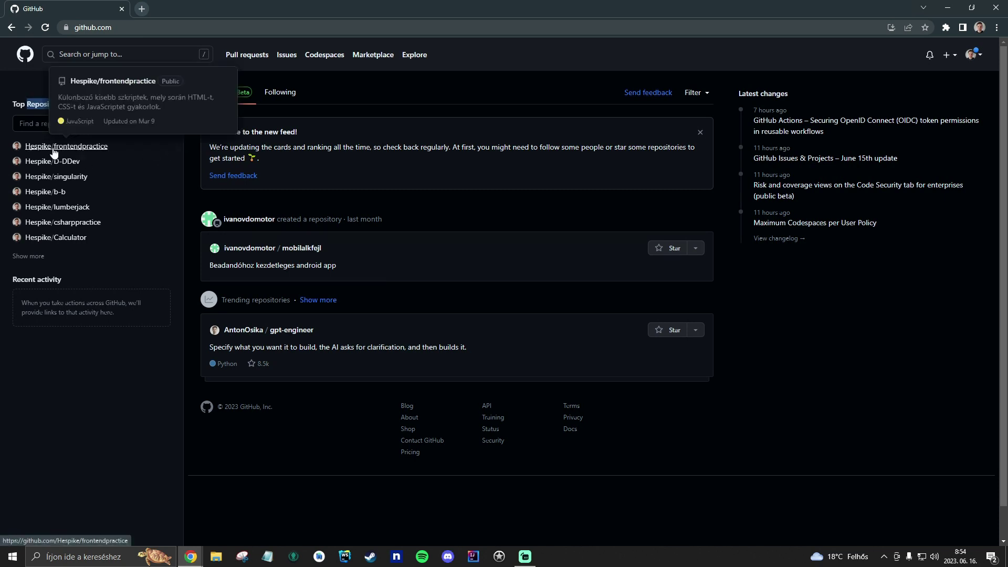
pyautogui.moveTo(258, 220)
pyautogui.moveTo(79, 150)
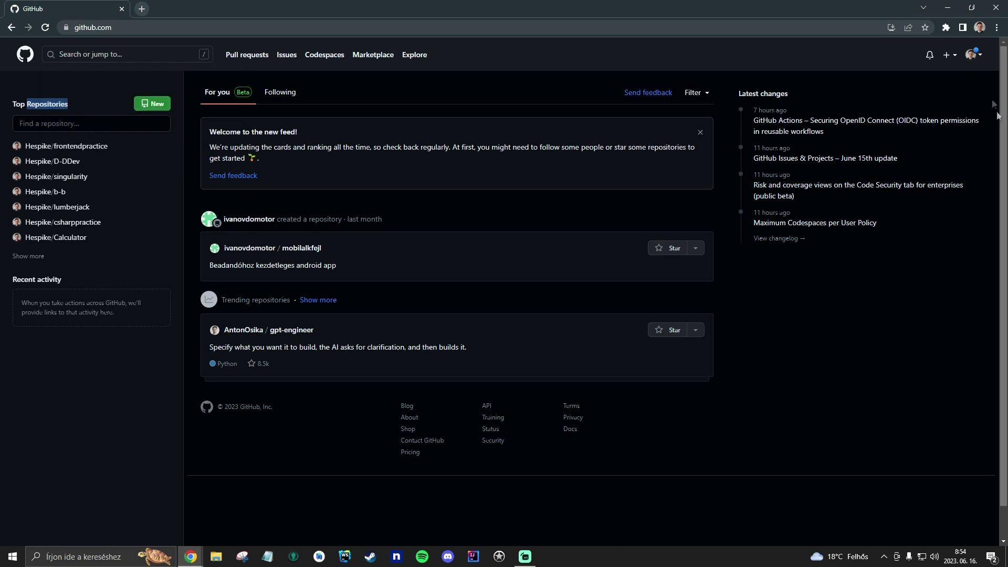
# Open your own GitHub profile and examine the pinned repositories, contribution graph and activity overview.
pyautogui.click(972, 58)
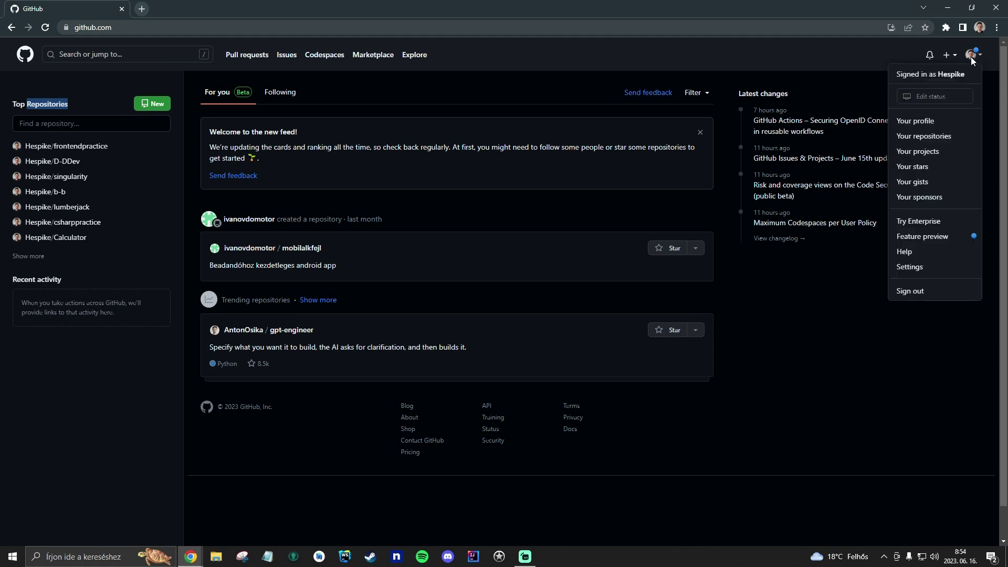
pyautogui.click(918, 121)
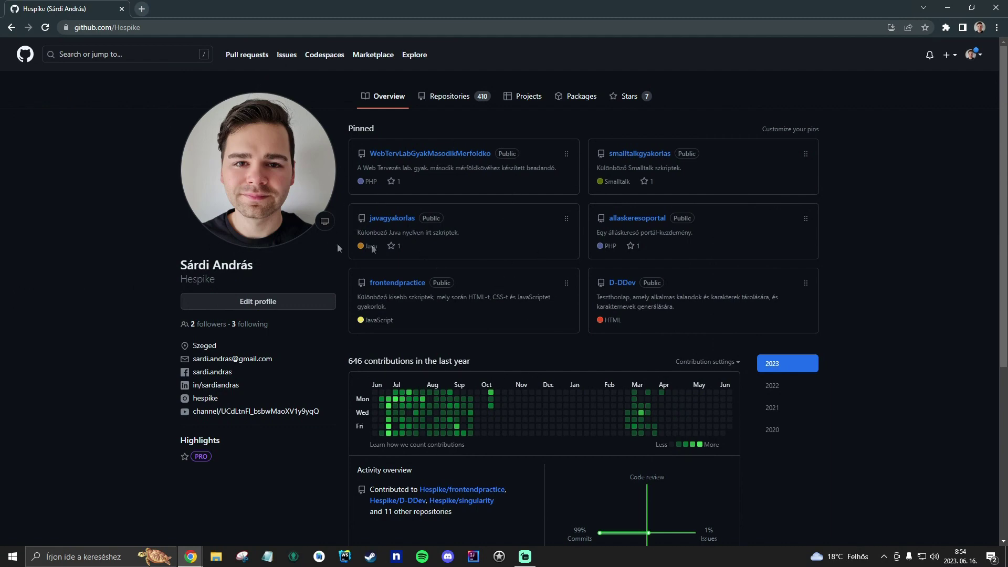
pyautogui.scroll(-2, 251, 217)
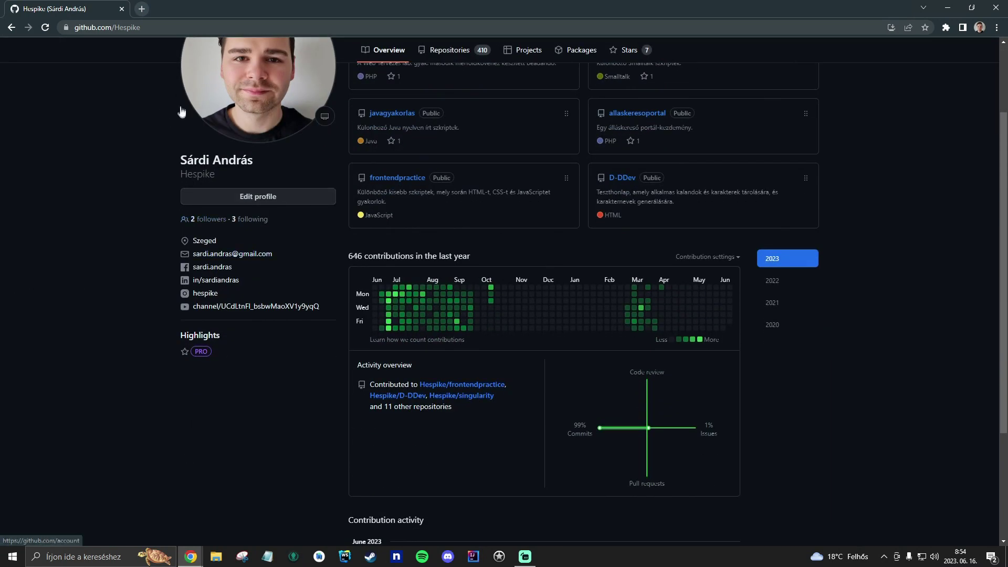
pyautogui.scroll(2, 149, 135)
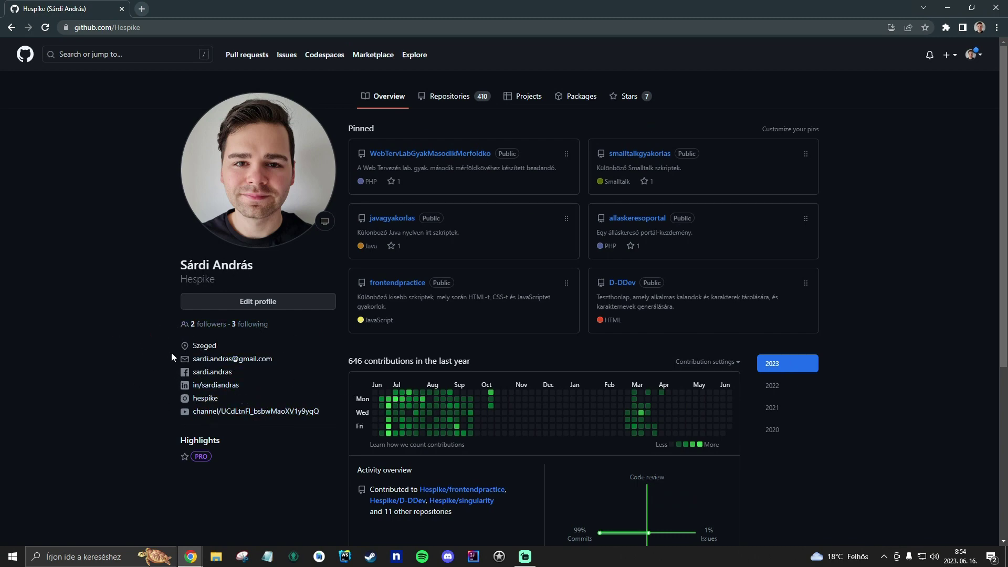
pyautogui.scroll(-1, 171, 351)
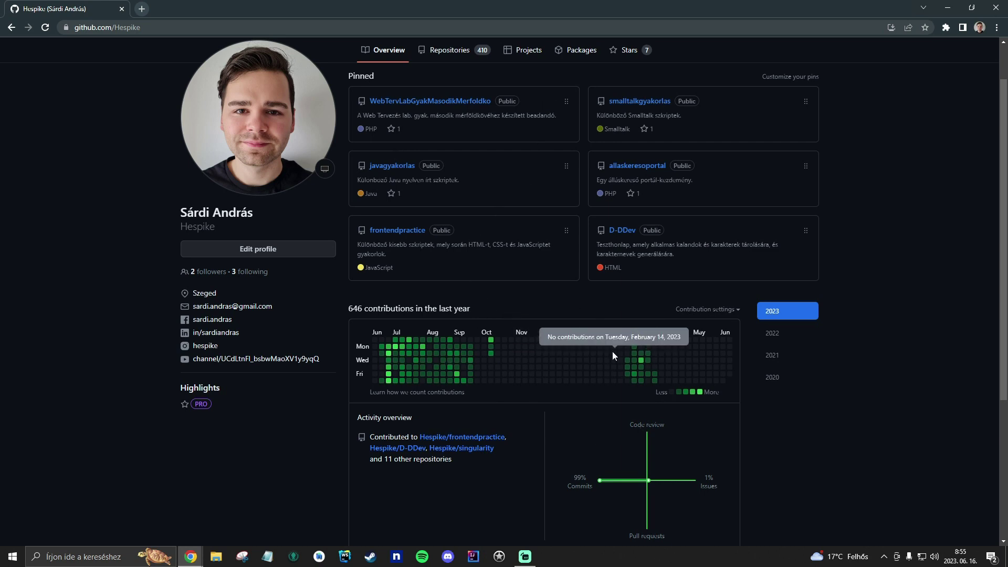
pyautogui.scroll(-2, 502, 353)
pyautogui.scroll(1, 501, 347)
pyautogui.scroll(2, 502, 345)
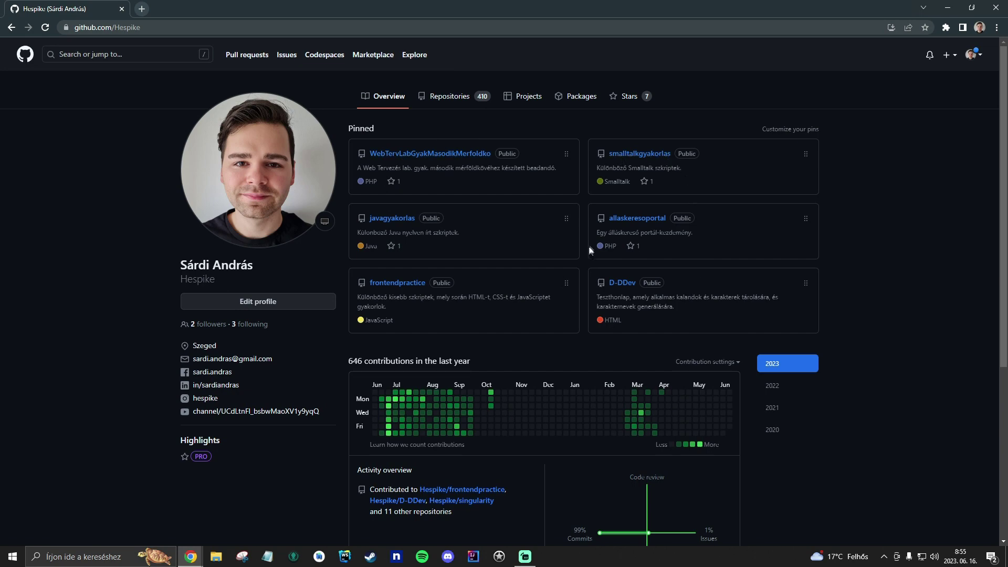
pyautogui.scroll(-2, 417, 225)
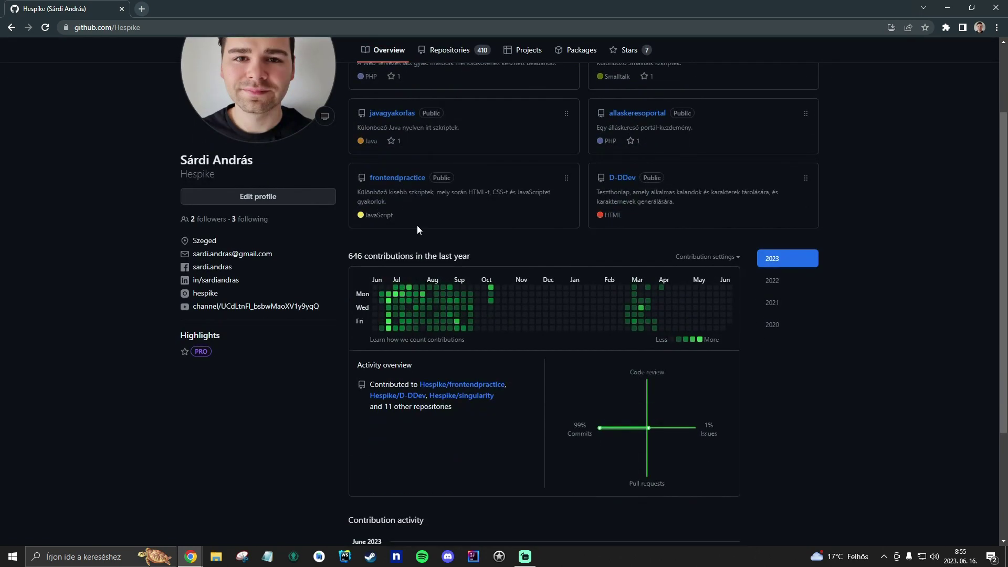
pyautogui.scroll(2, 416, 225)
# Start a new repository from the GitHub home page and name it practice2.
pyautogui.click(24, 54)
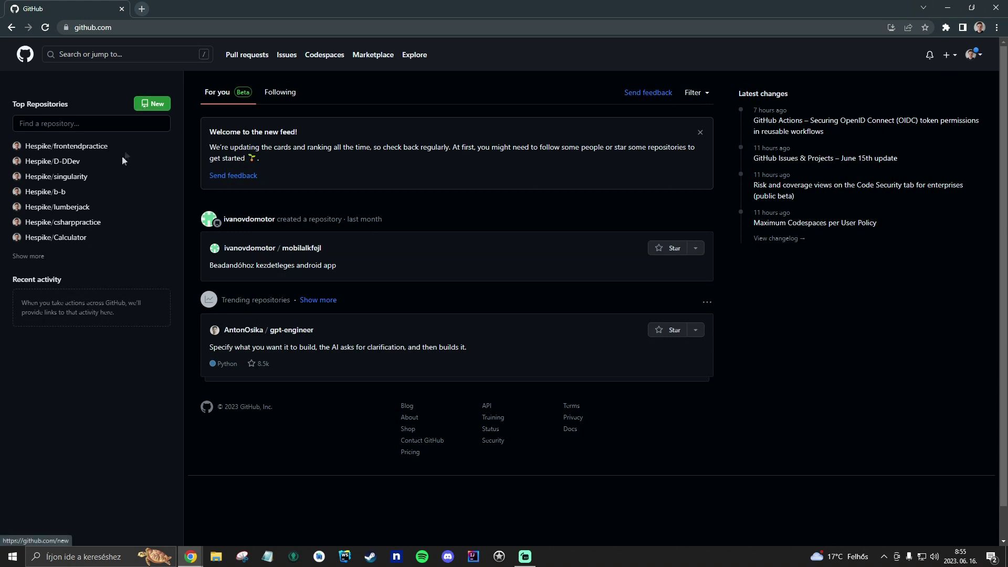
pyautogui.click(148, 107)
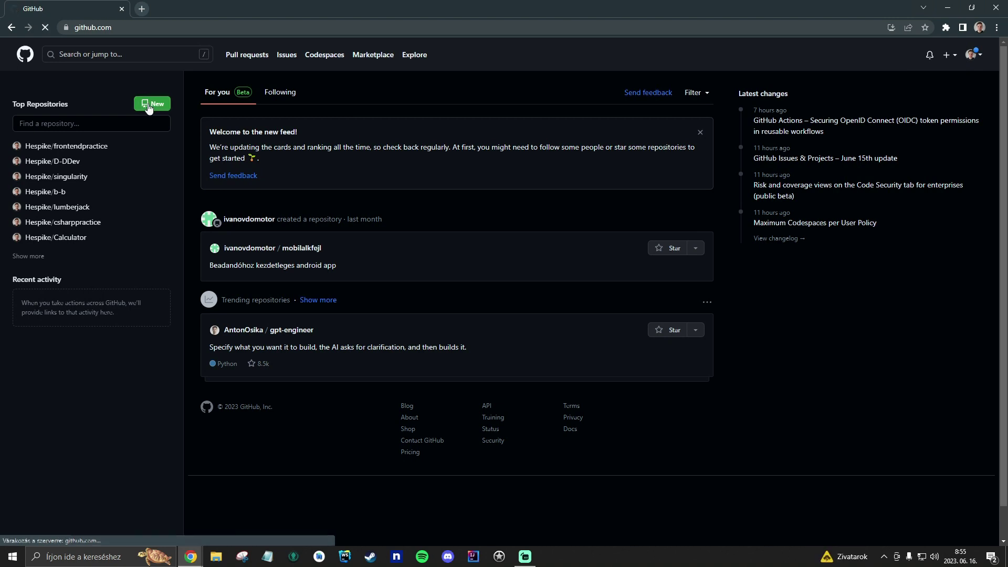
pyautogui.click(424, 184)
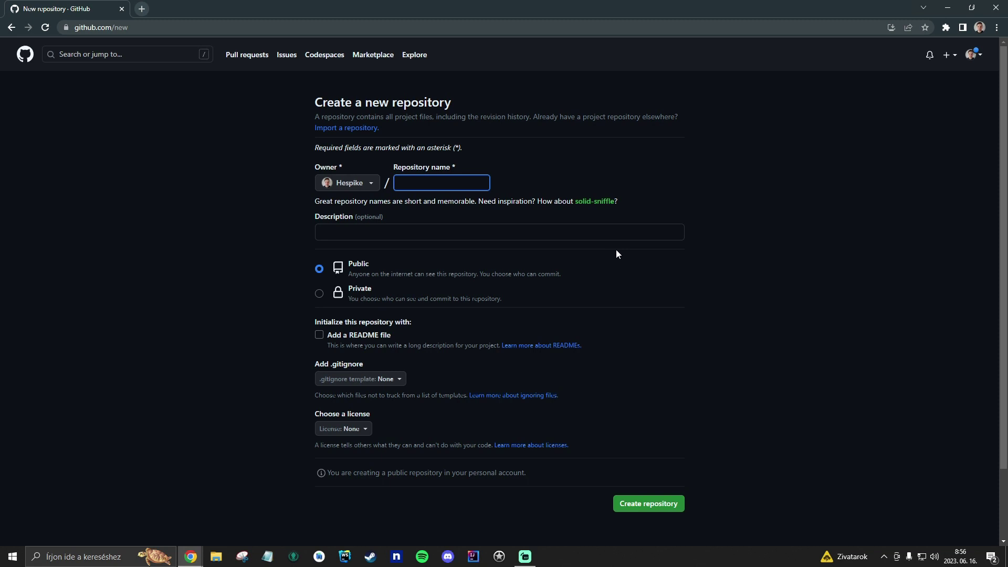
pyautogui.write('pra')
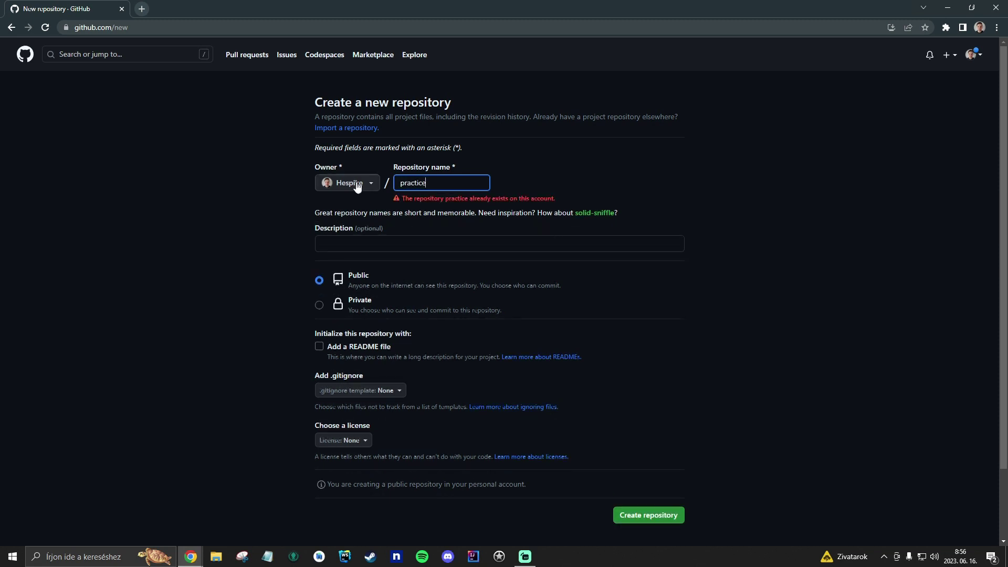
pyautogui.write('ctice2')
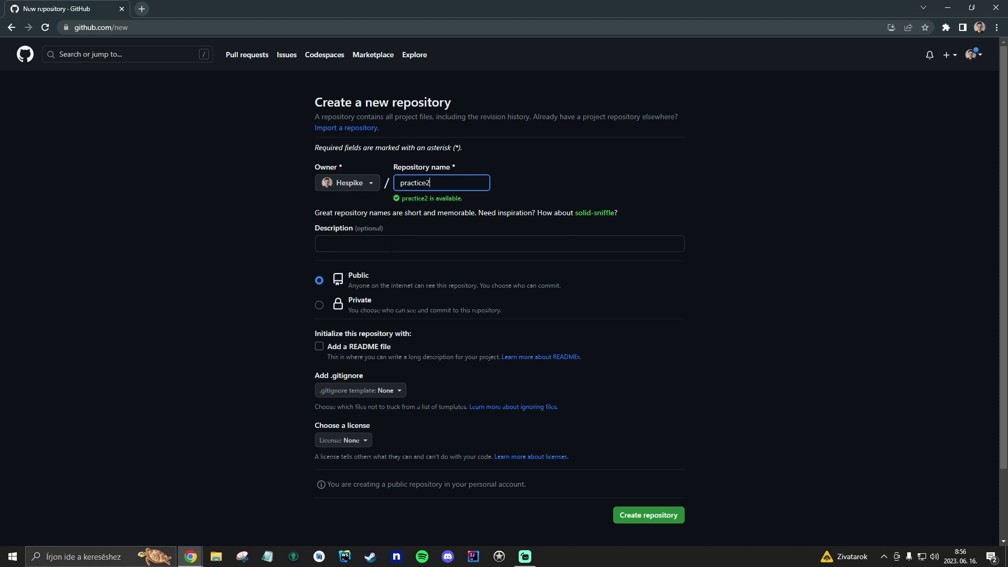
# Leave the description empty, keep the visibility Public and create the repository.
pyautogui.click(369, 239)
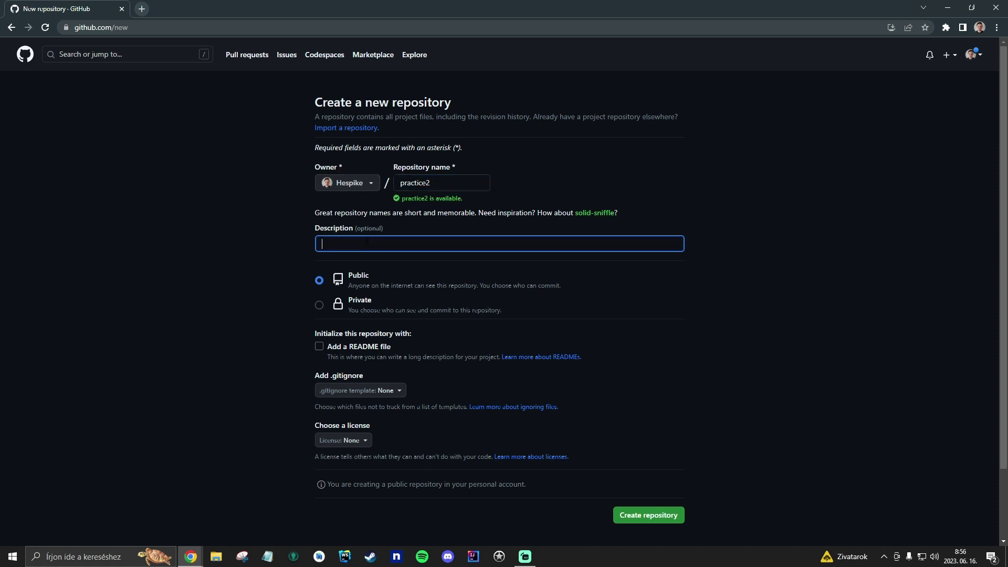
pyautogui.click(324, 304)
pyautogui.click(319, 279)
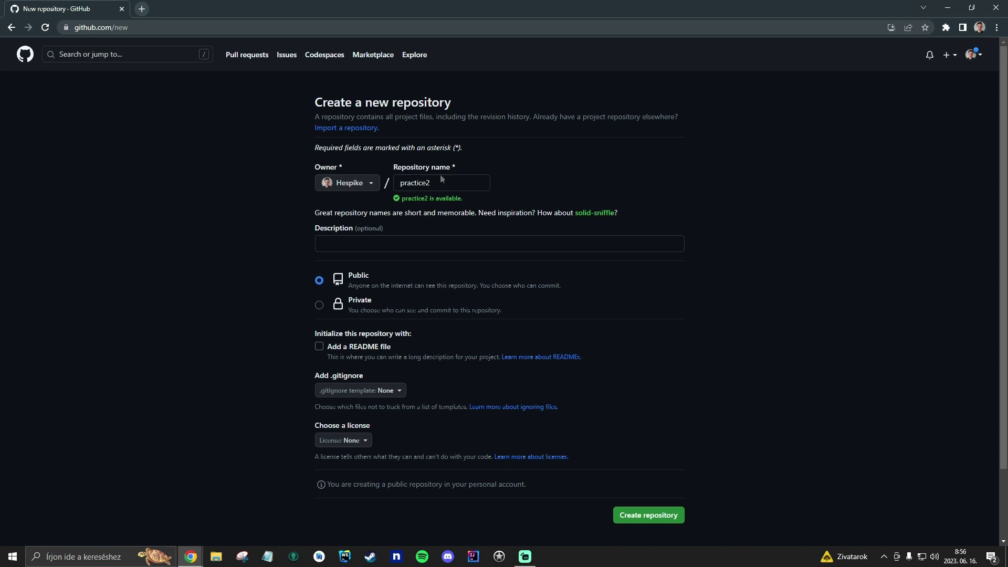
pyautogui.click(649, 520)
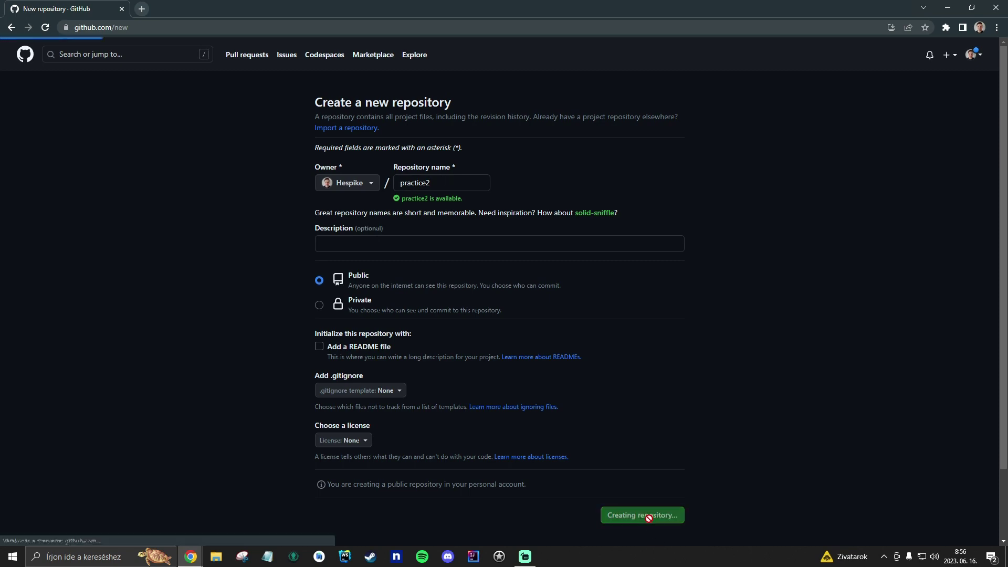
# Start a new file from the empty repository's quick setup and name it index.html.
pyautogui.scroll(-2, 225, 307)
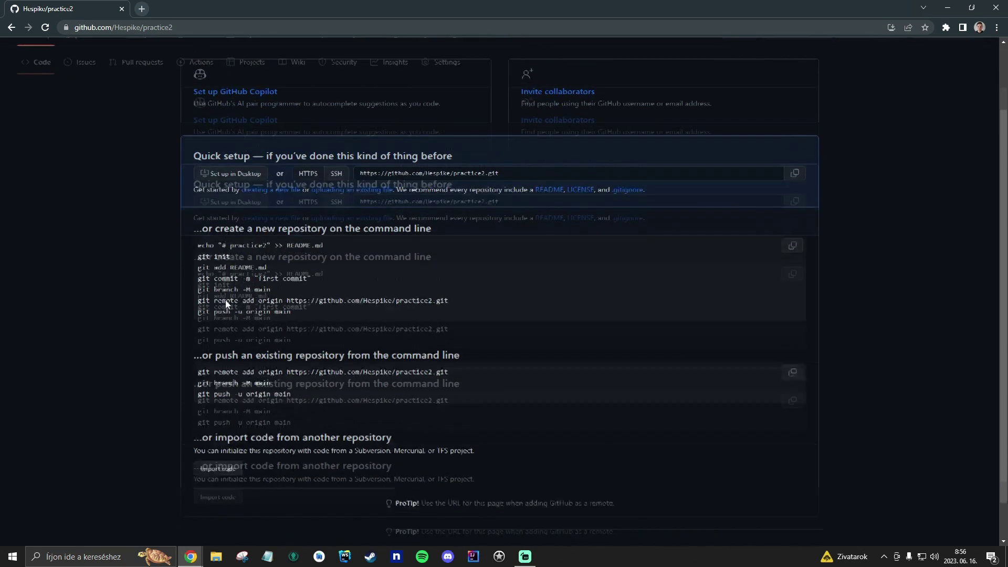
pyautogui.scroll(1, 226, 304)
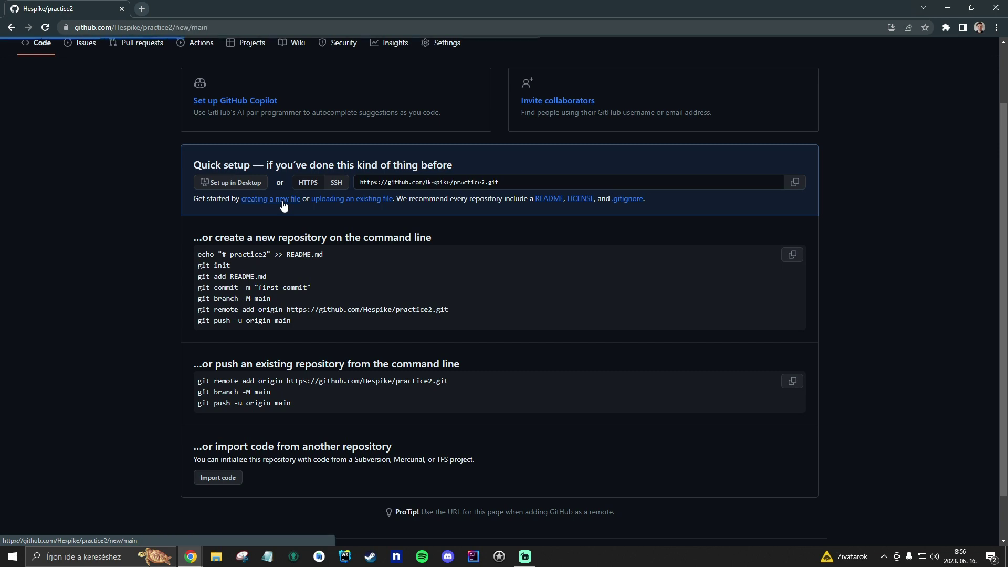
pyautogui.write('index.html')
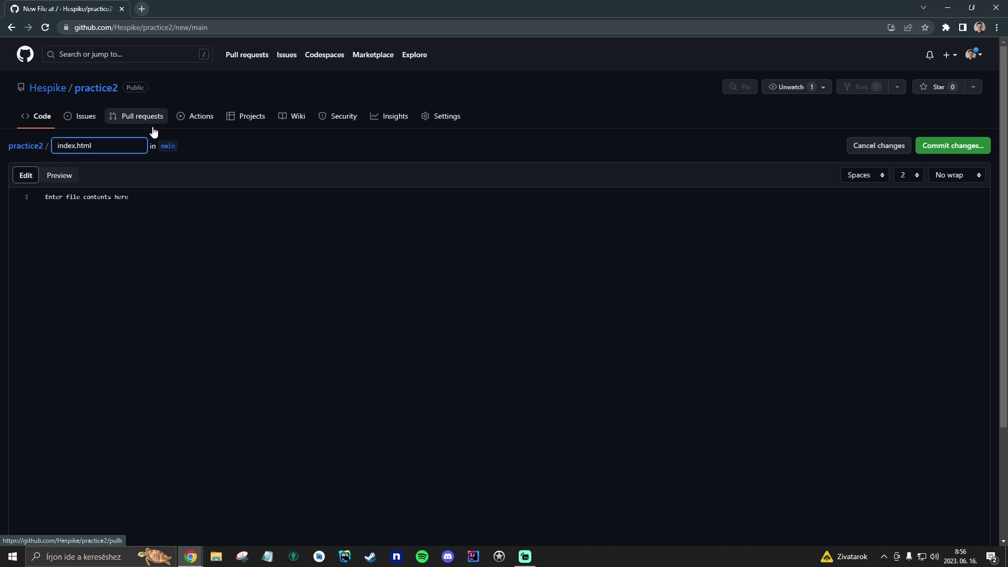
# Enter <h1>Hello World</h1> as the content of index.html.
pyautogui.click(32, 200)
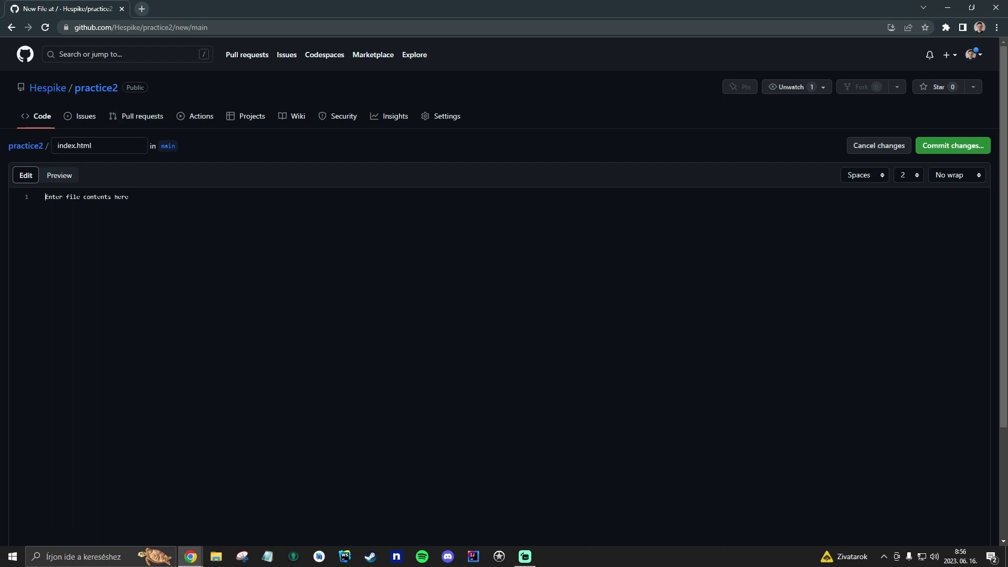
pyautogui.write('<h1>Hello World<h1')
pyautogui.press('BackSpace')
pyautogui.press('BackSpace')
pyautogui.write('/h1>')
pyautogui.scroll(-3, 180, 310)
pyautogui.scroll(3, 347, 345)
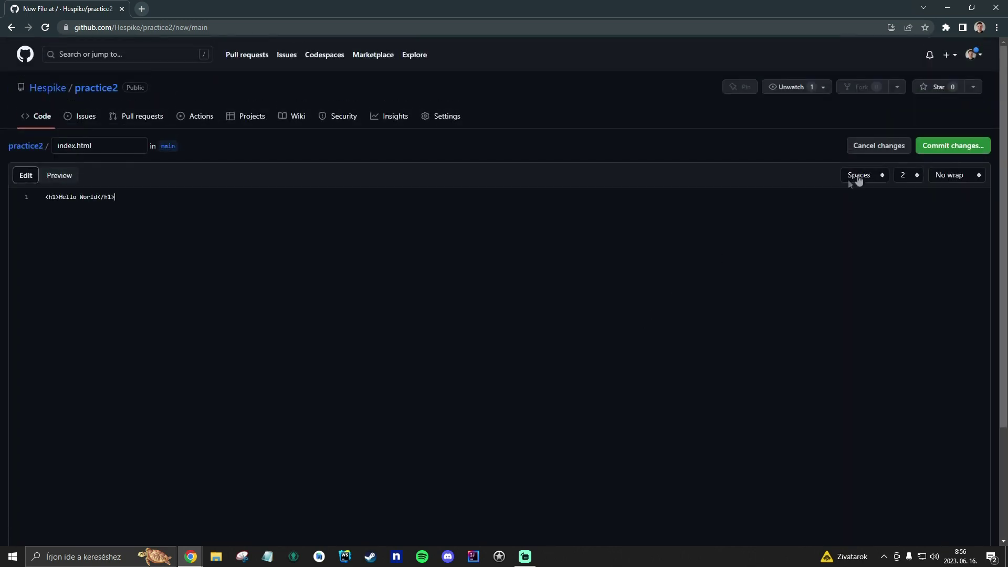
# Commit the new file with the message "Create index.html" and open index.html from the file list.
pyautogui.click(947, 145)
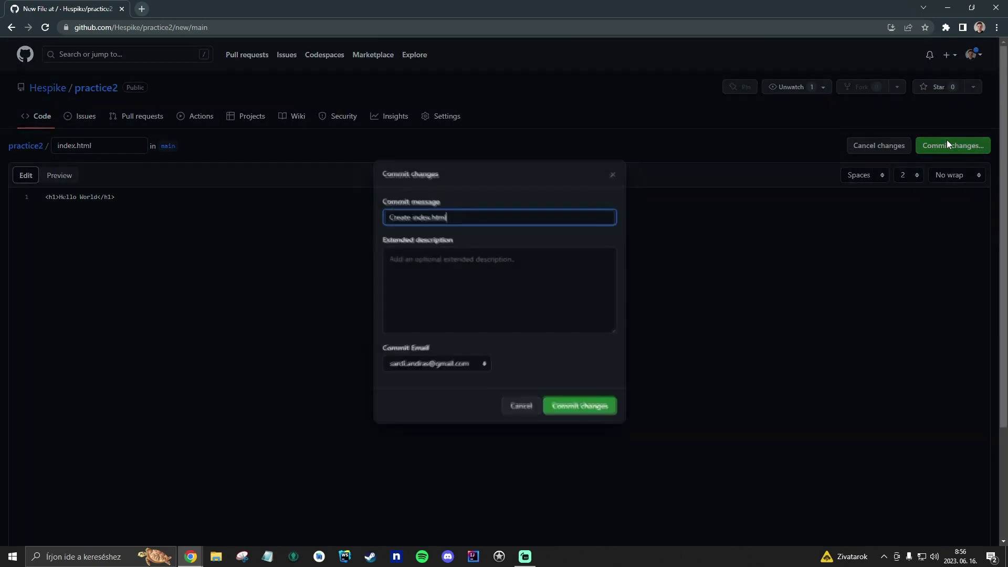
pyautogui.click(580, 409)
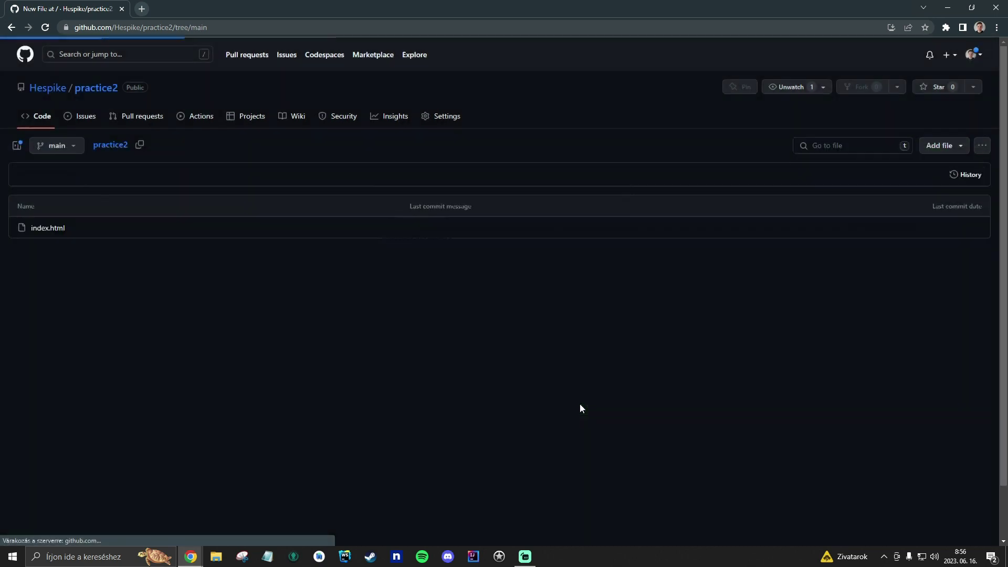
pyautogui.click(52, 229)
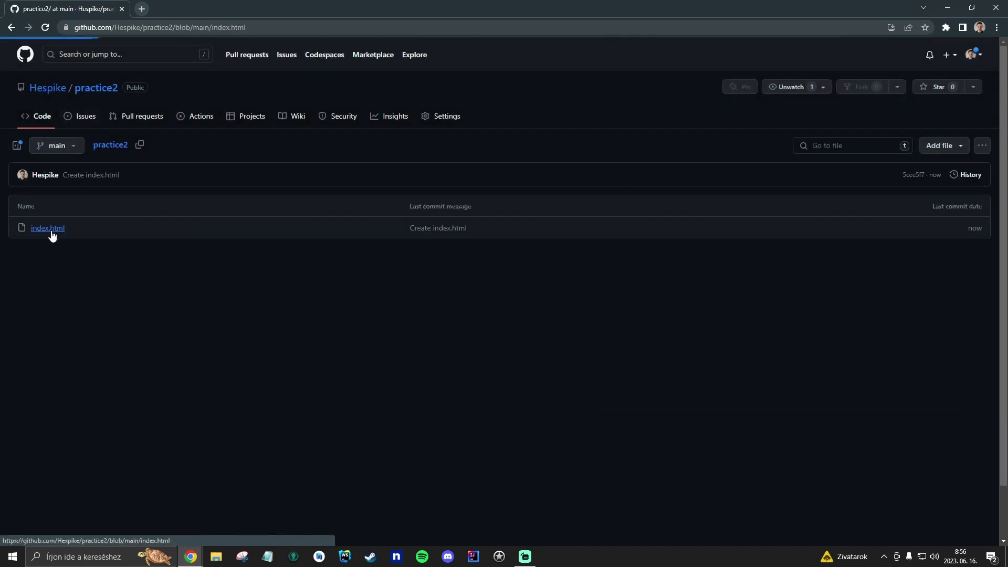
# Return to the practice2 overview and check the contribution graph on the owner's profile.
pyautogui.click(92, 90)
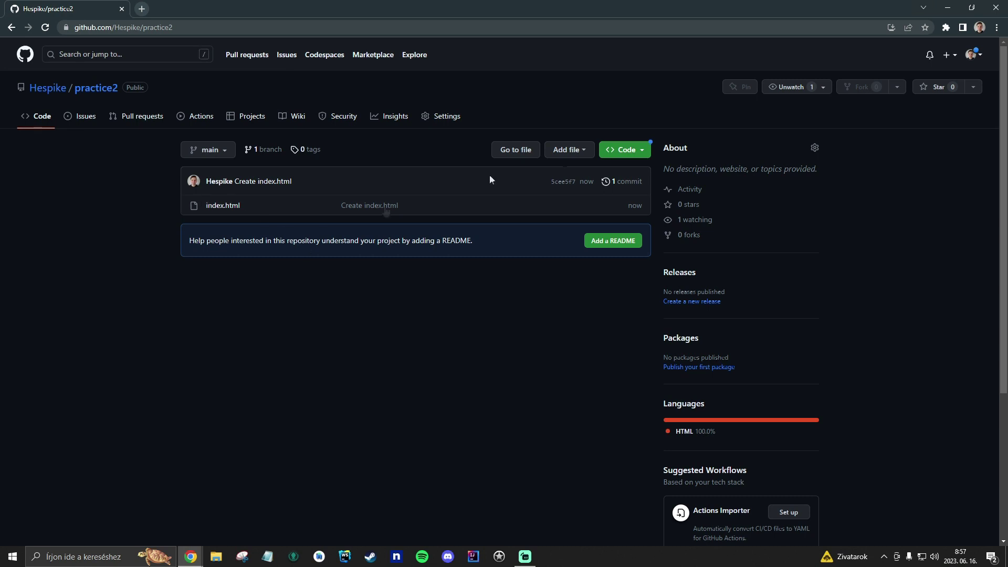
pyautogui.click(42, 90)
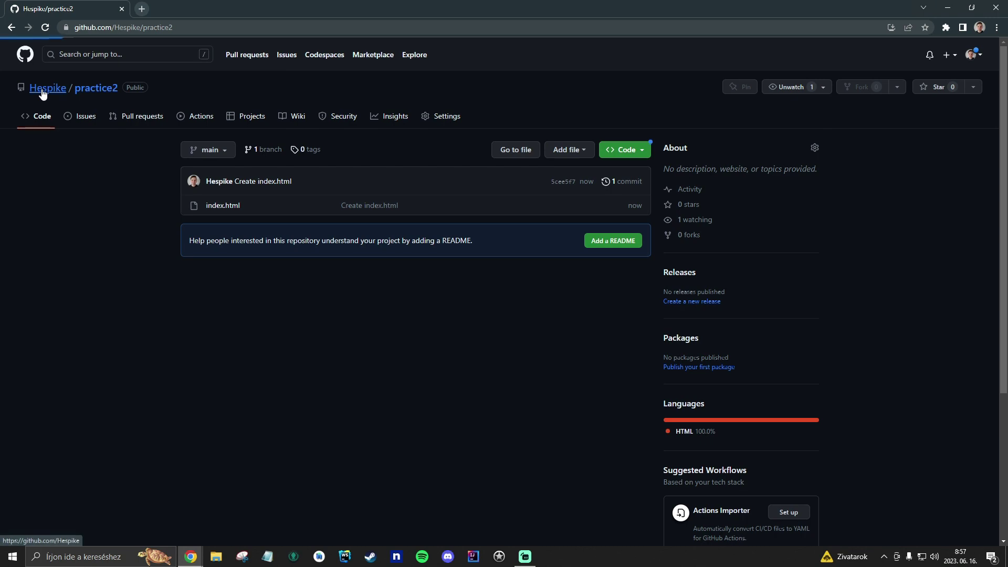
pyautogui.scroll(-1, 351, 292)
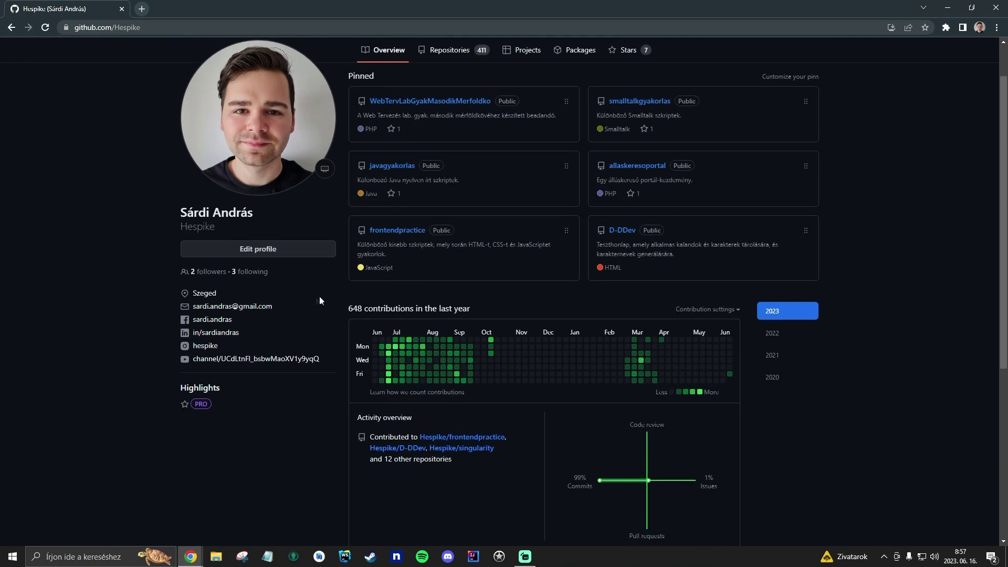
pyautogui.scroll(-2, 295, 299)
pyautogui.scroll(1, 305, 291)
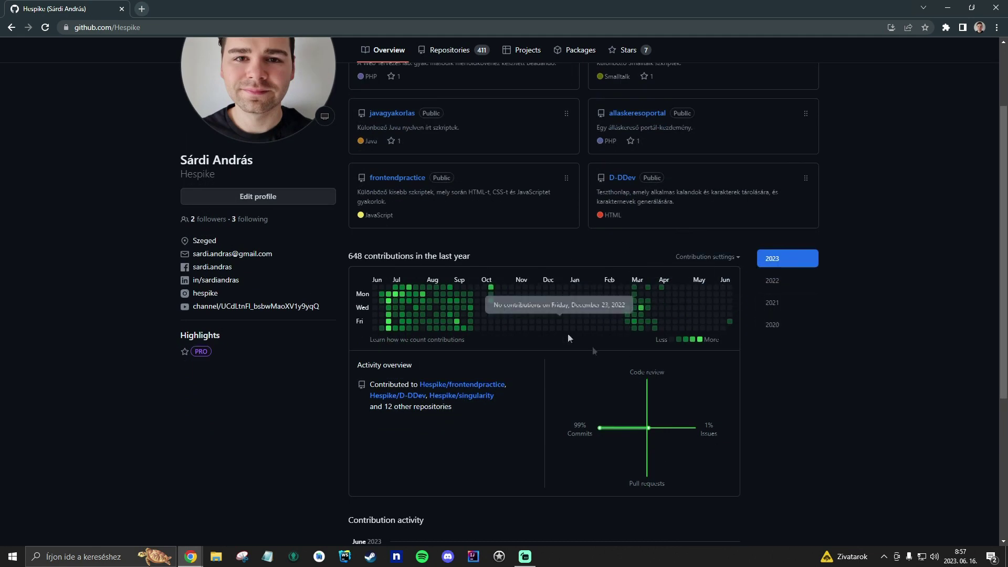
pyautogui.scroll(2, 618, 380)
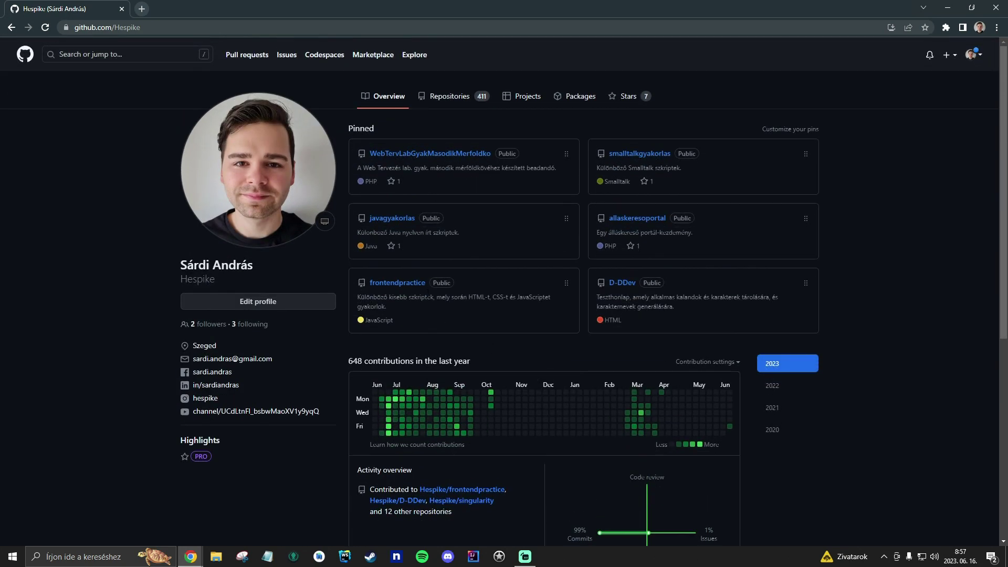